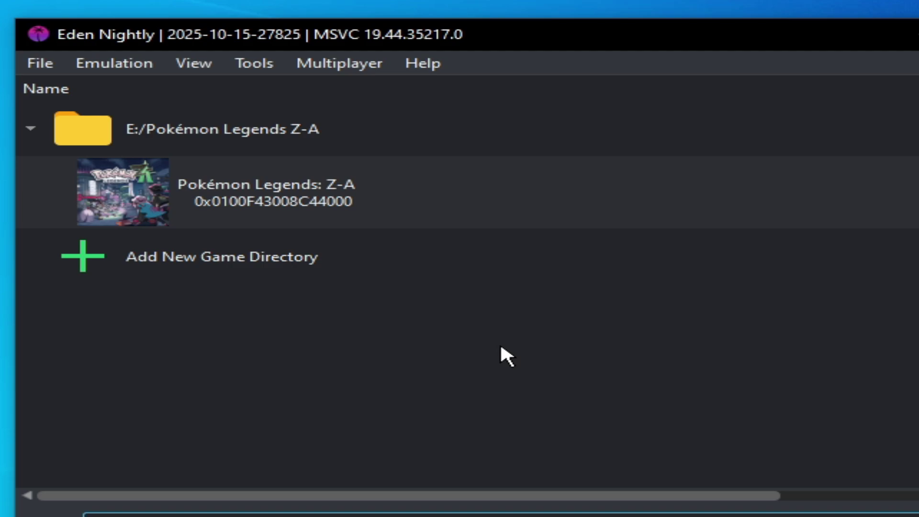
Step: Open the mod data location of Pokémon Legends: Z-A from the emulator's game list
click(357, 159)
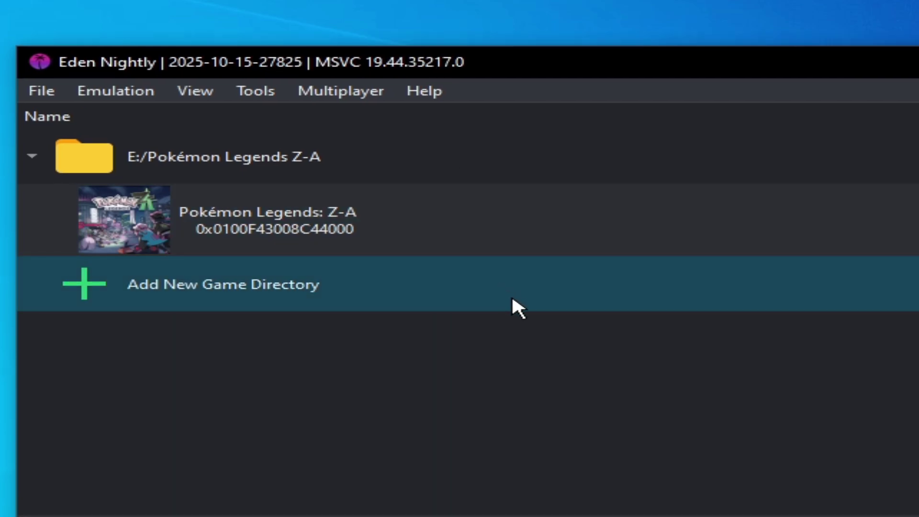
click(539, 245)
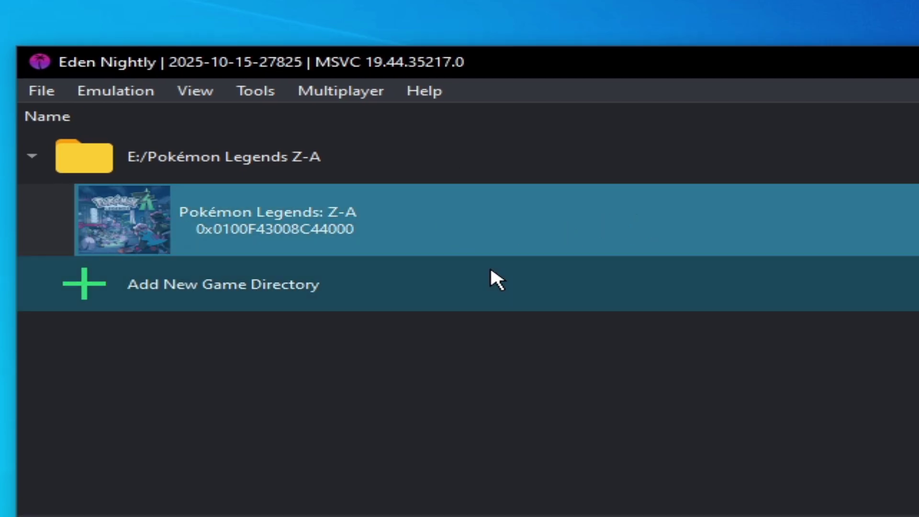
right_click(331, 223)
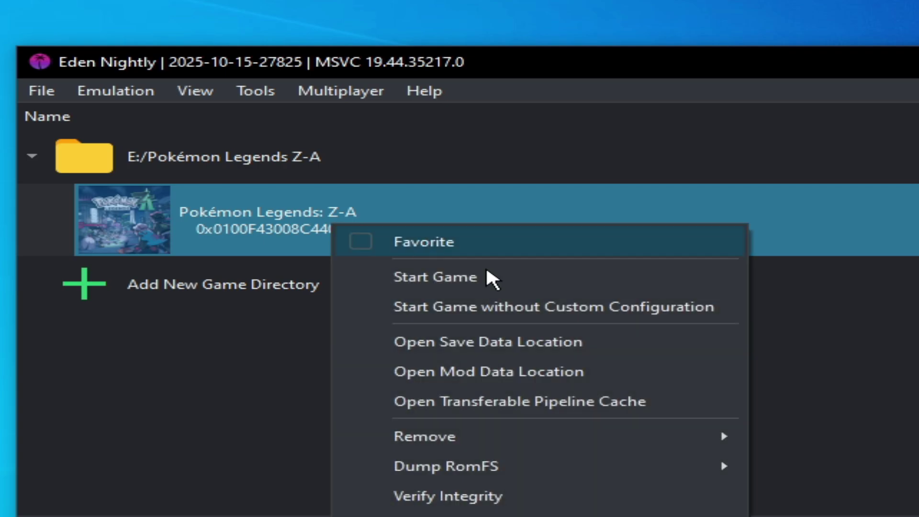
click(505, 371)
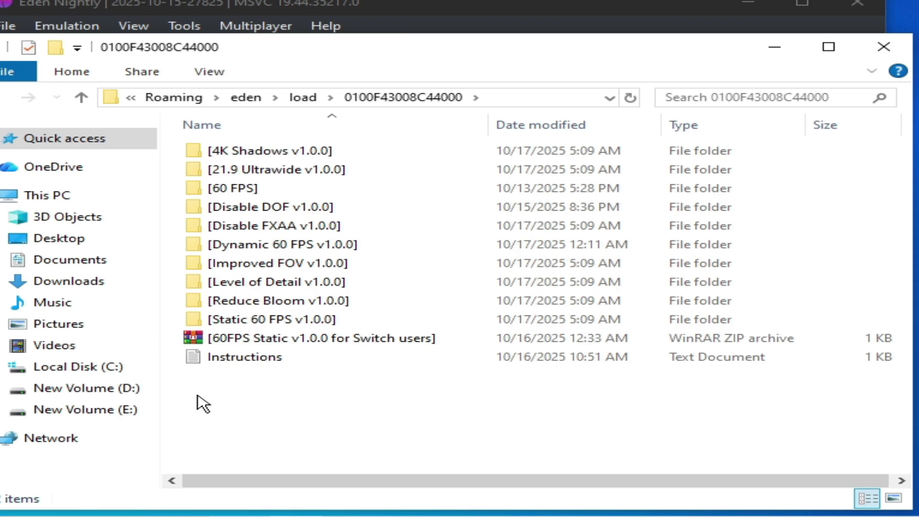
Step: Delete all existing mod folders and files from the game's mod data folder and close that window
drag(197, 395, 301, 153)
right_click(302, 153)
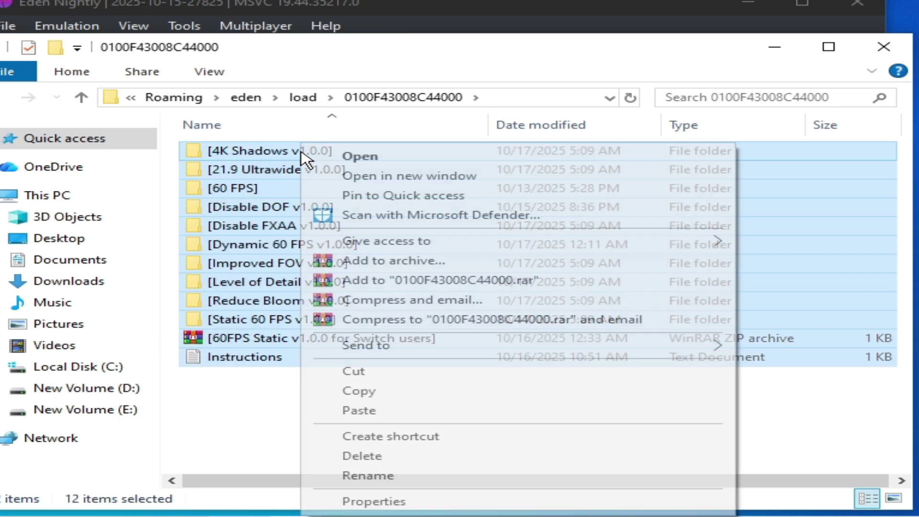
click(369, 458)
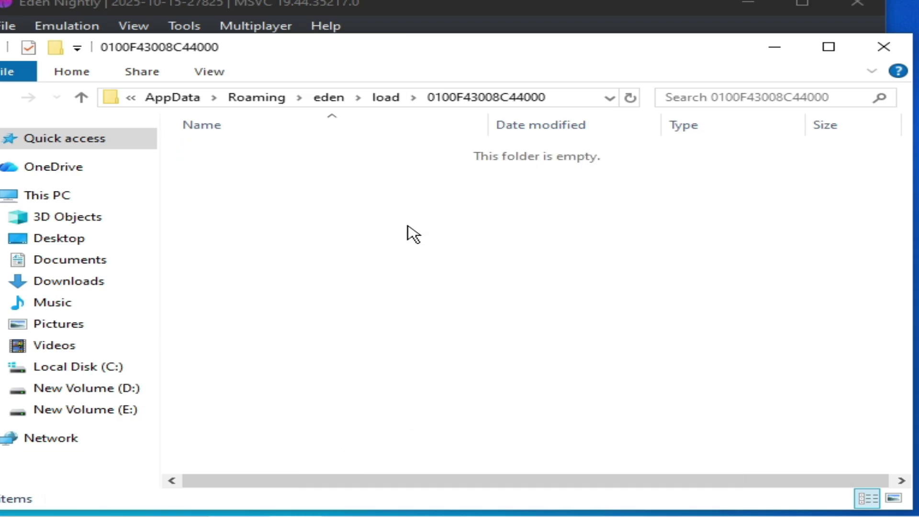
click(884, 46)
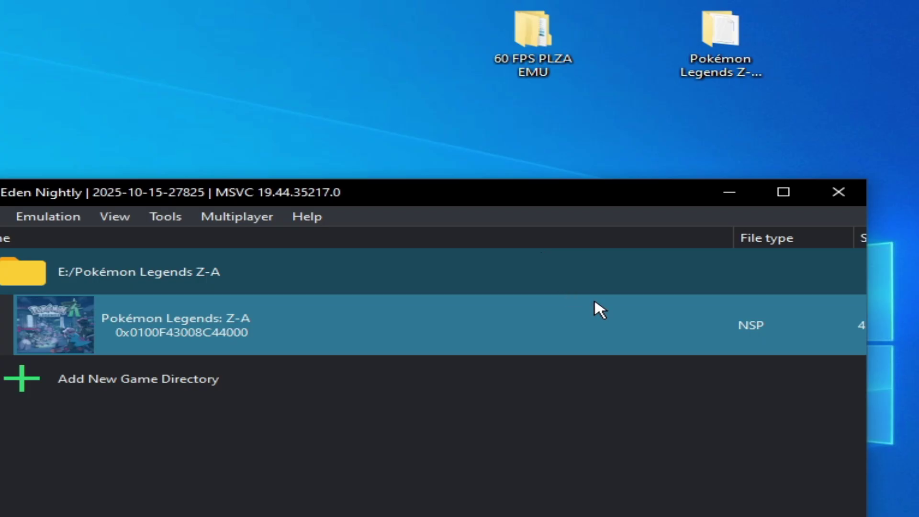
Step: Examine the contents of the [60 FPS] mod in the 60 FPS PLZA EMU desktop folder, and close the window
double_click(541, 56)
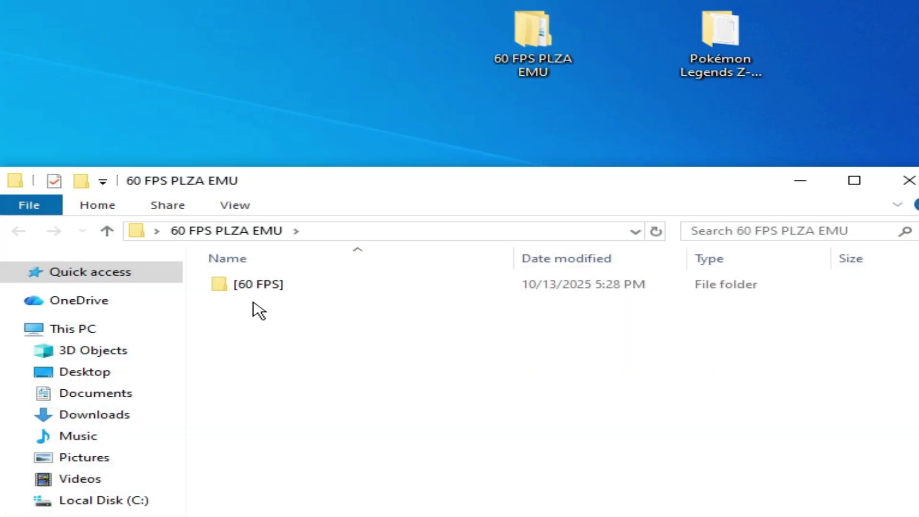
double_click(264, 288)
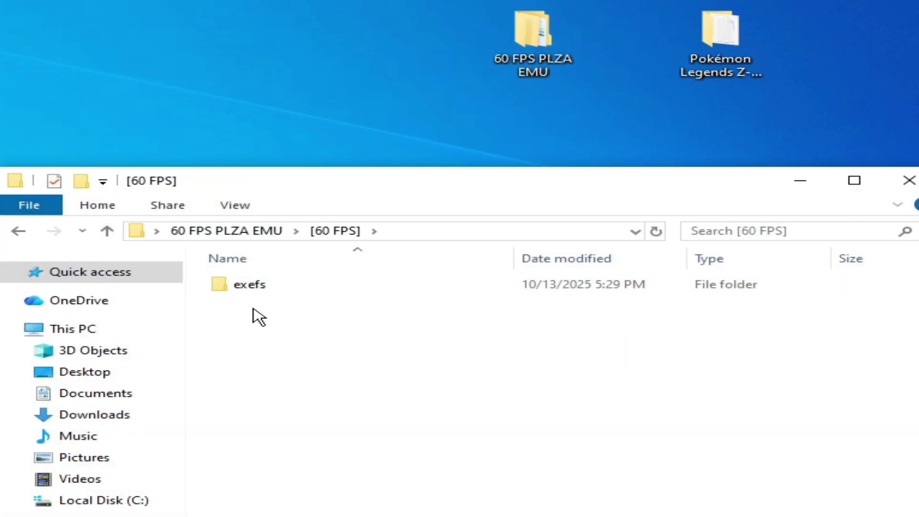
double_click(250, 291)
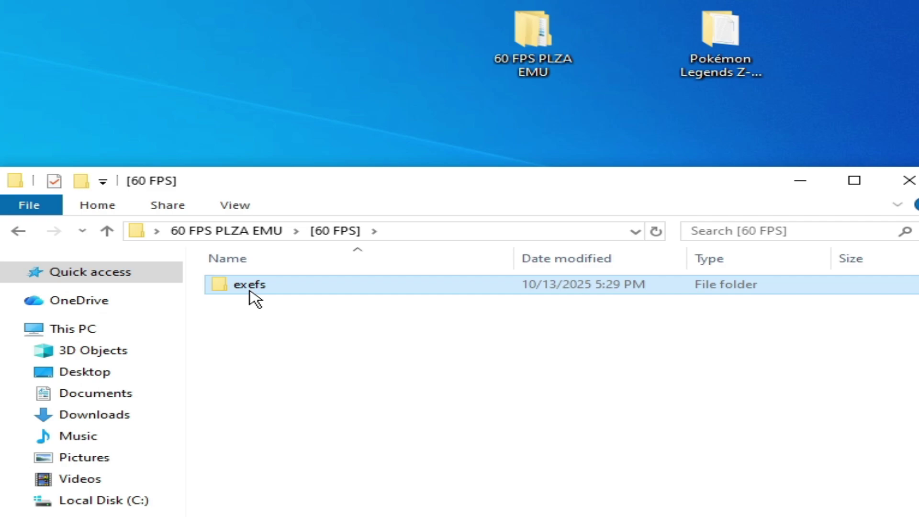
click(18, 234)
click(19, 232)
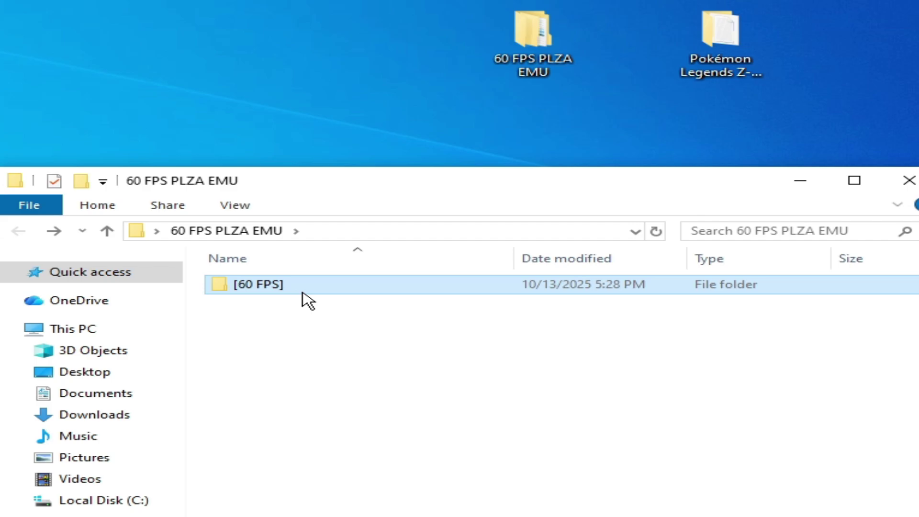
click(909, 180)
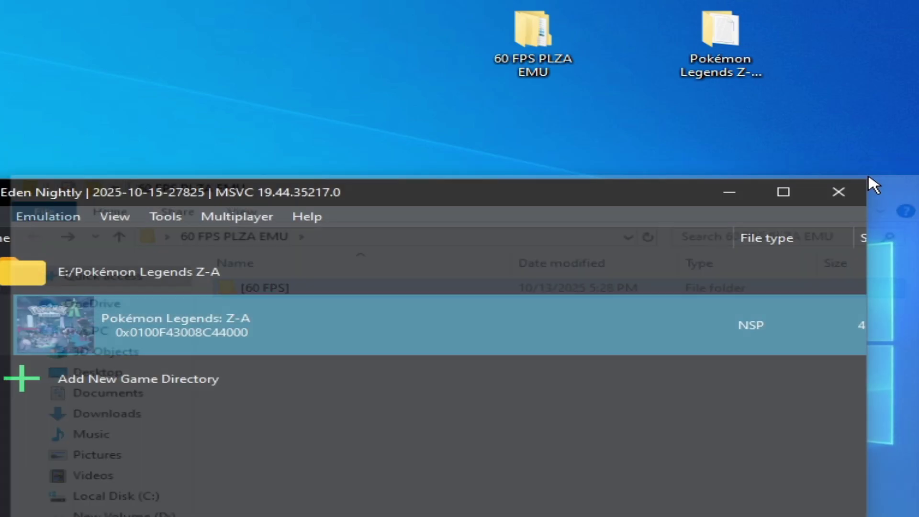
Step: Open the Pokémon Legends Z-A mods folder on the desktop and select the [Dynamic 60 FPS v1.0.0] folder
click(742, 67)
double_click(743, 67)
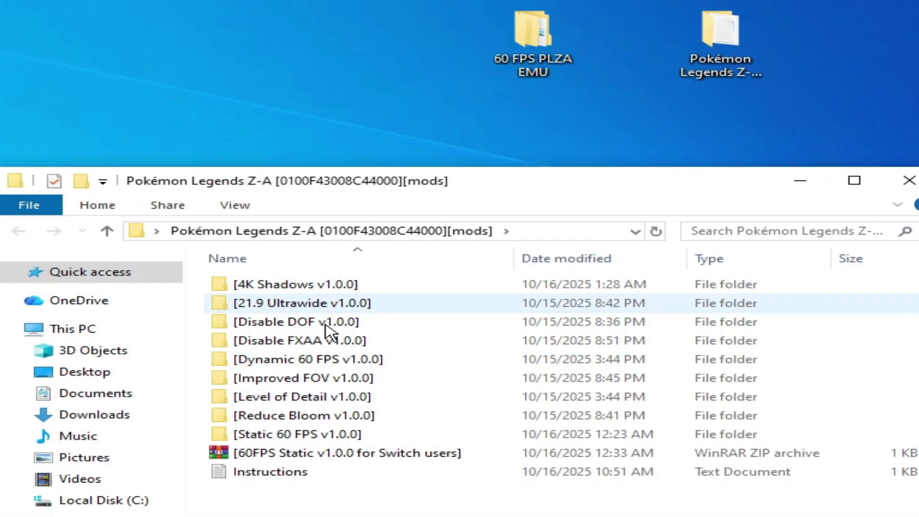
click(345, 365)
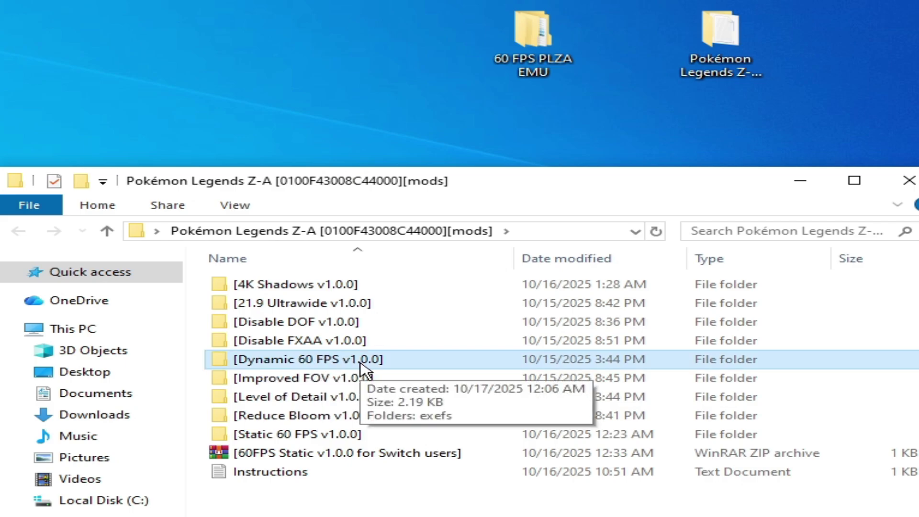
Step: Move the mods window aside, switch to Eden and open the mod data location of Pokémon Legends: Z-A
drag(473, 185, 597, 173)
click(104, 198)
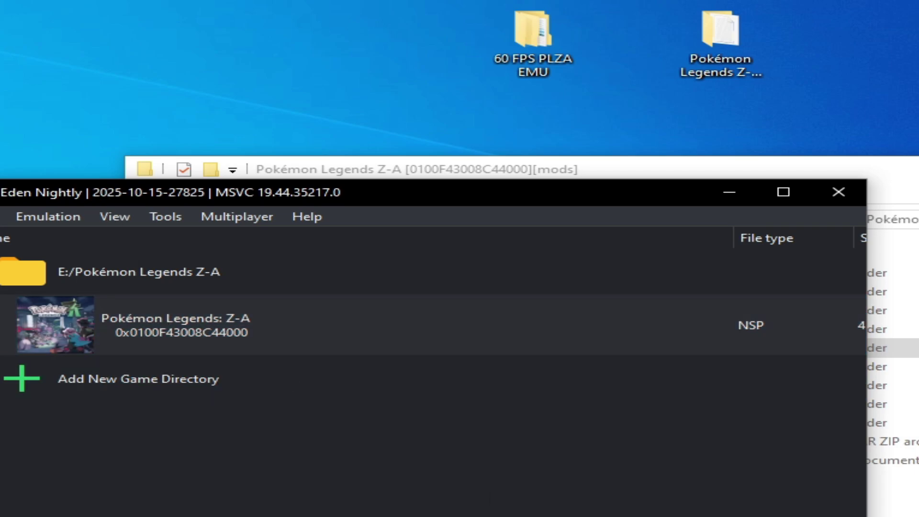
scroll(433, 325, right, 5)
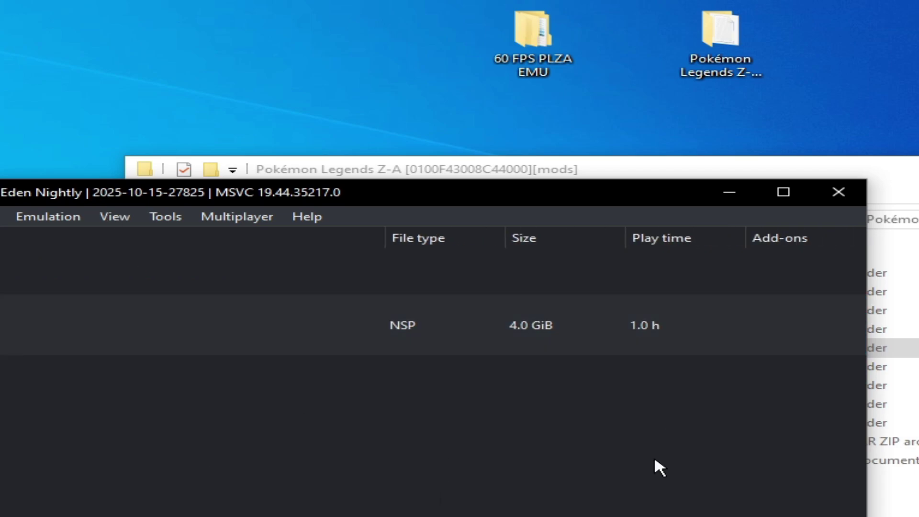
scroll(433, 326, left, 5)
click(798, 159)
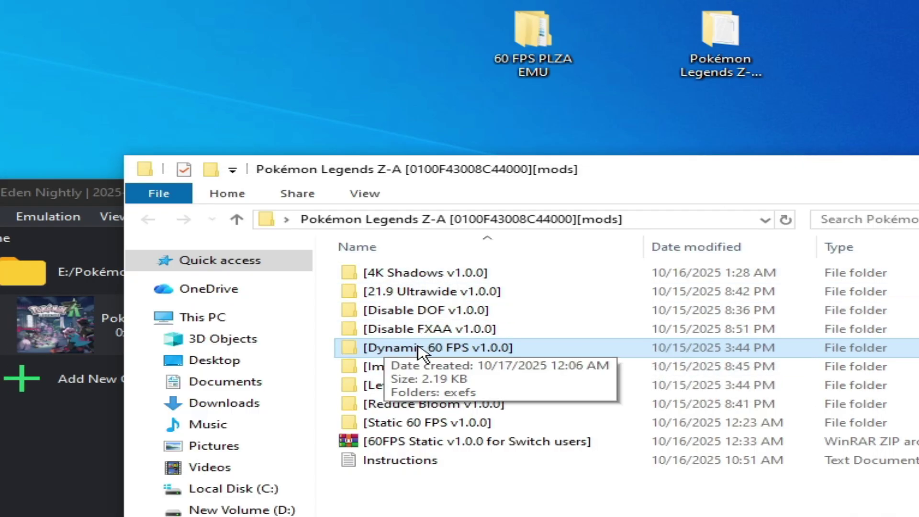
click(117, 191)
right_click(283, 315)
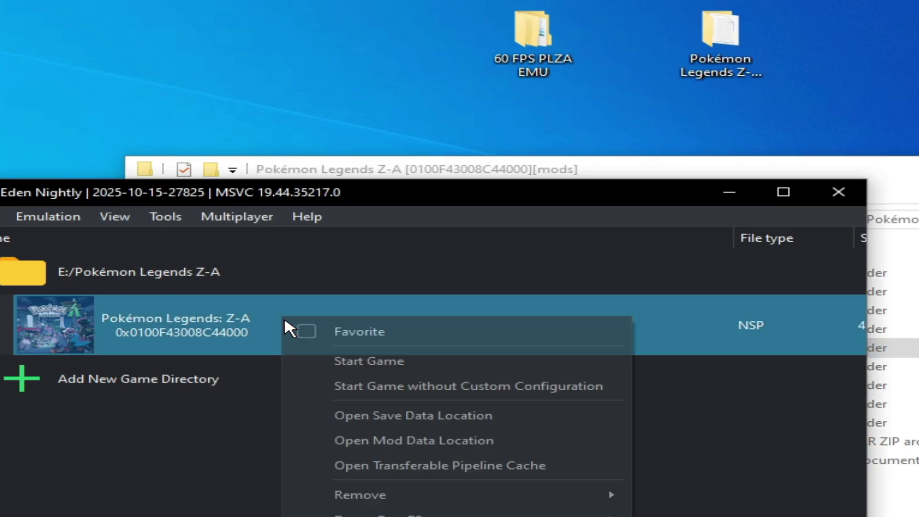
click(399, 440)
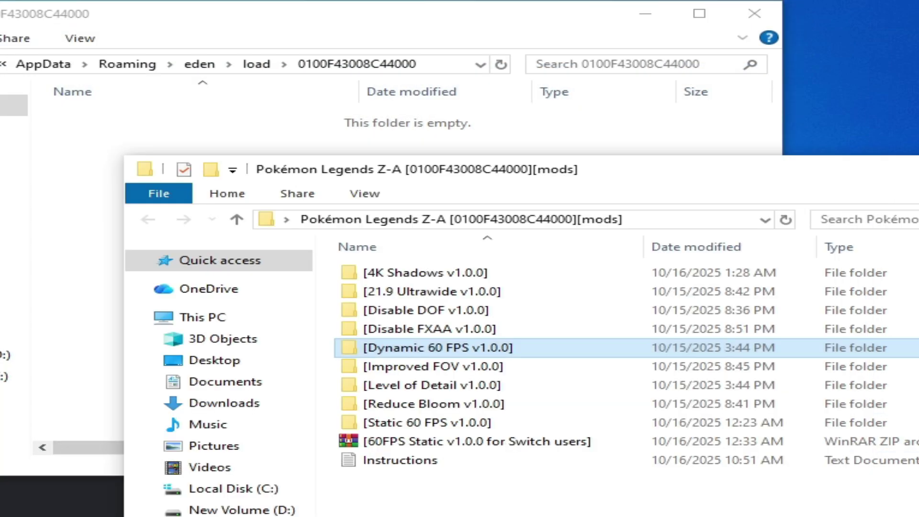
Step: Copy the [Dynamic 60 FPS v1.0.0] folder from the downloaded mods into the game's empty mod data folder
right_click(400, 352)
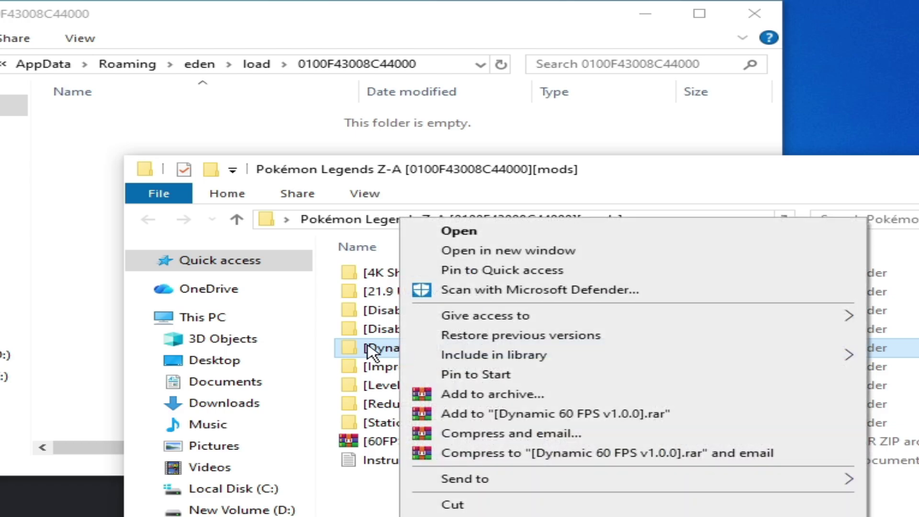
double_click(379, 349)
click(146, 221)
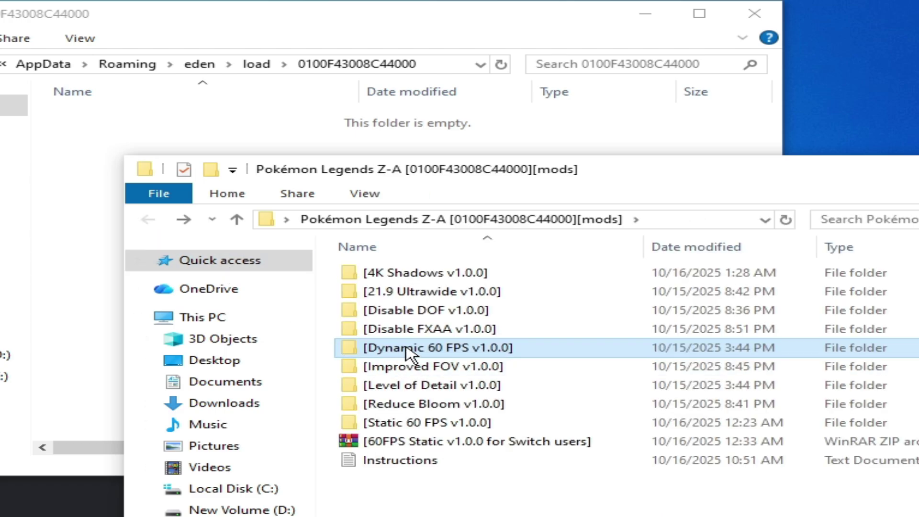
right_click(439, 348)
click(455, 516)
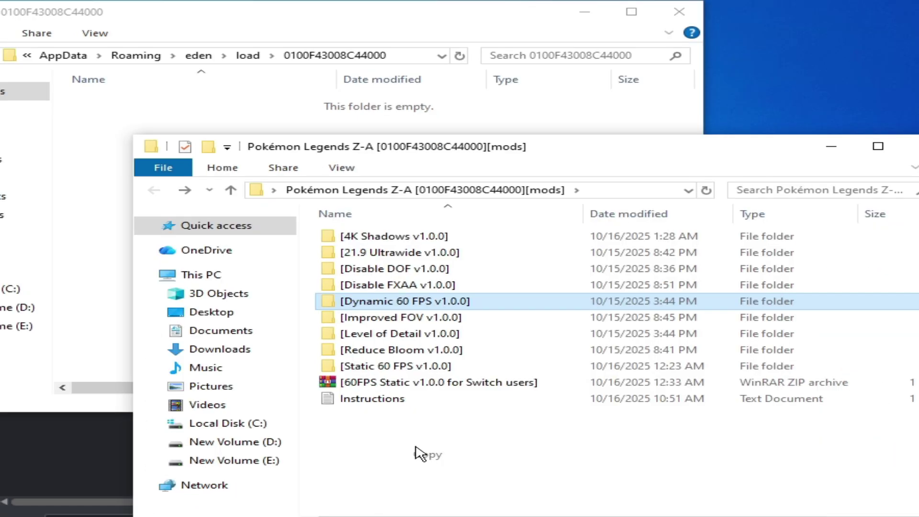
click(74, 235)
right_click(181, 195)
click(236, 296)
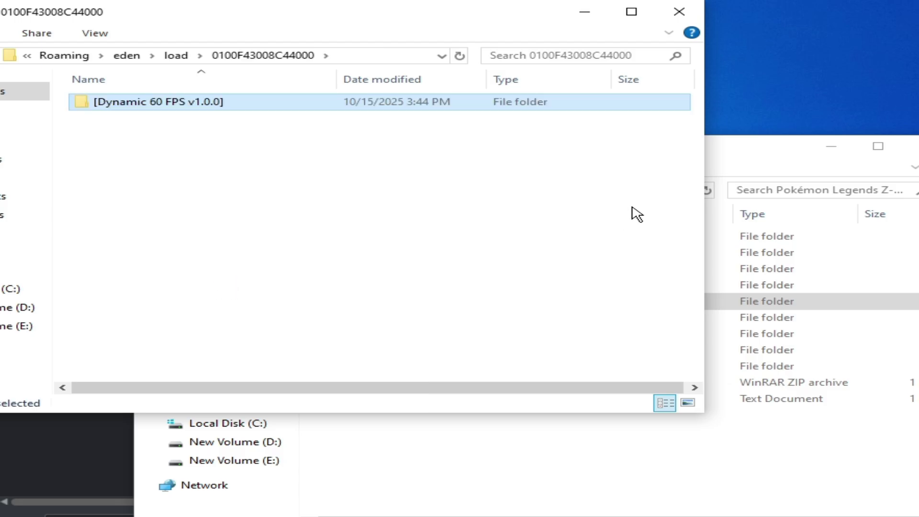
Step: Close the downloaded mods window and the game's mod data window
drag(787, 154, 702, 157)
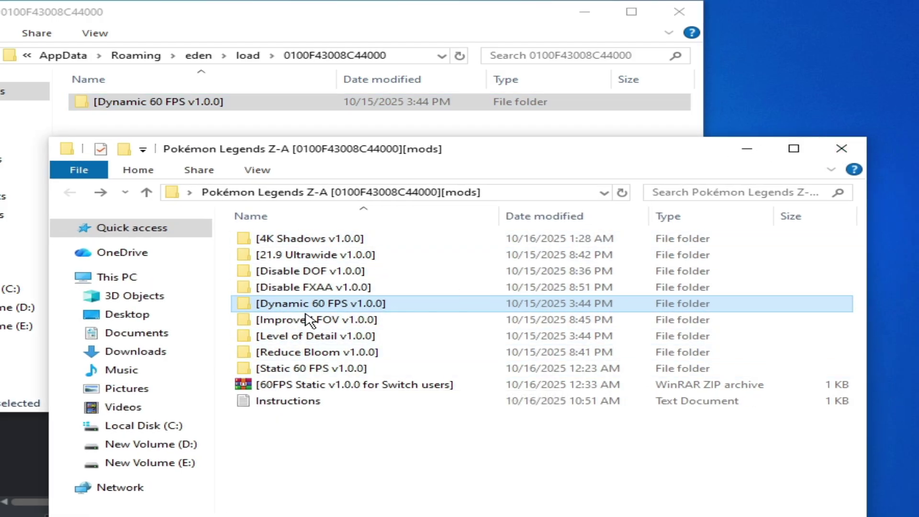
key(alt+F4)
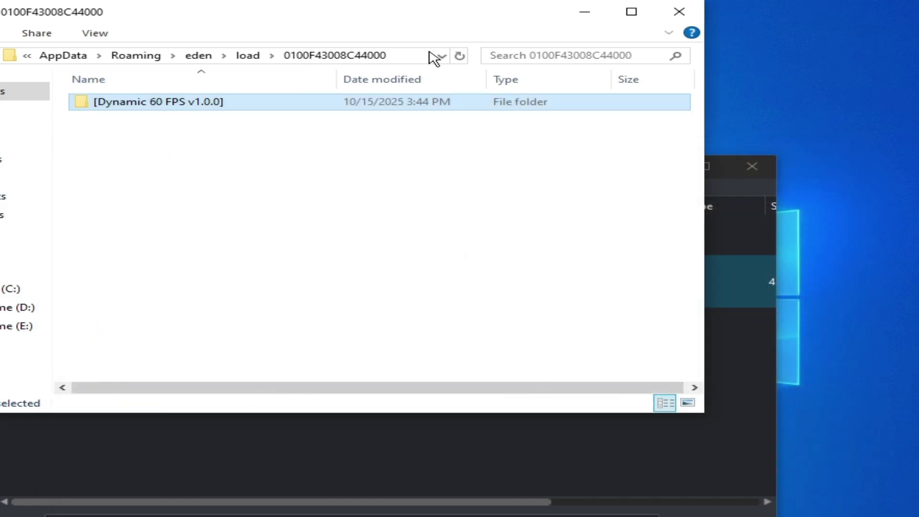
click(670, 14)
Step: Enable the [Dynamic 60 FPS v1.0.0] add-on in the configuration of Pokémon Legends: Z-A and save it
right_click(238, 280)
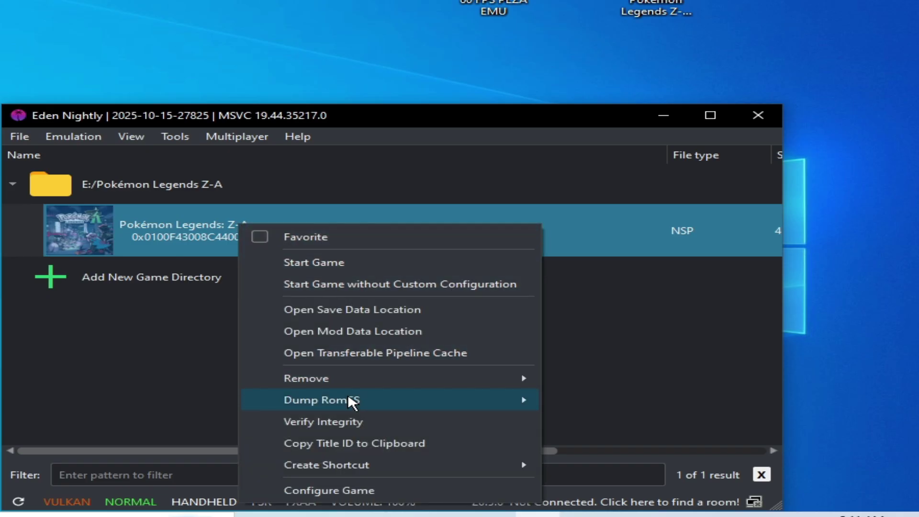
click(334, 484)
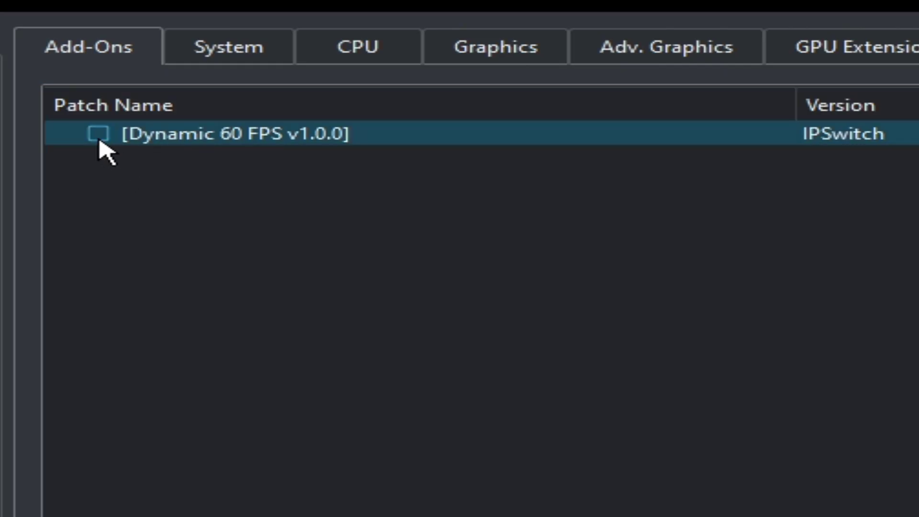
click(99, 138)
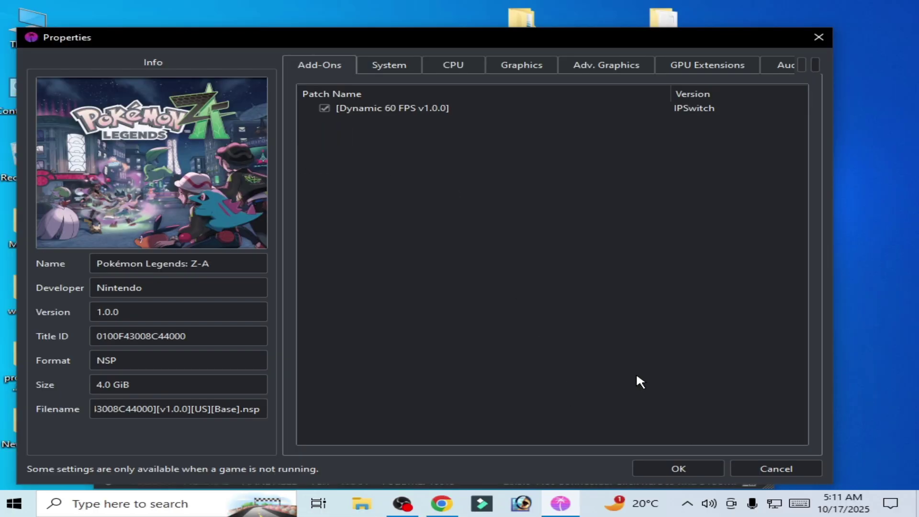
click(672, 468)
Step: Remove all pipeline caches of Pokémon Legends: Z-A and dismiss the resulting message
click(290, 245)
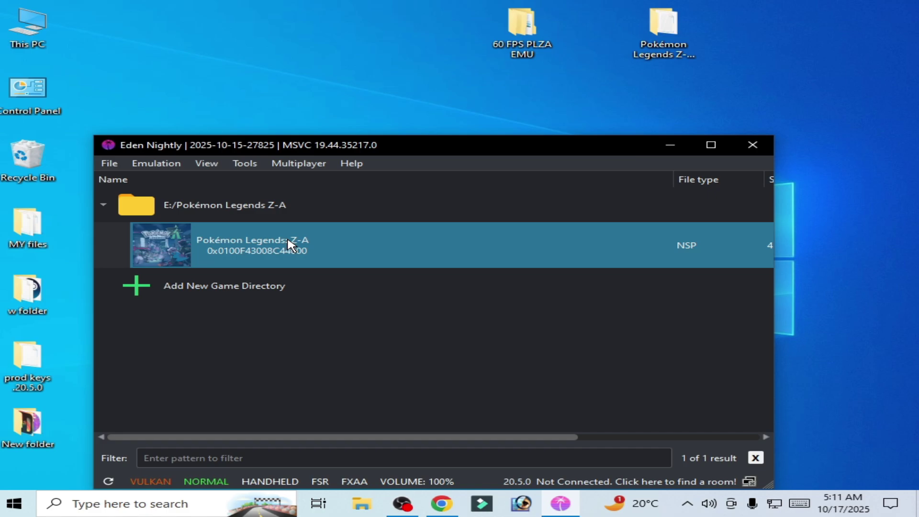
right_click(289, 240)
mouse_move(339, 380)
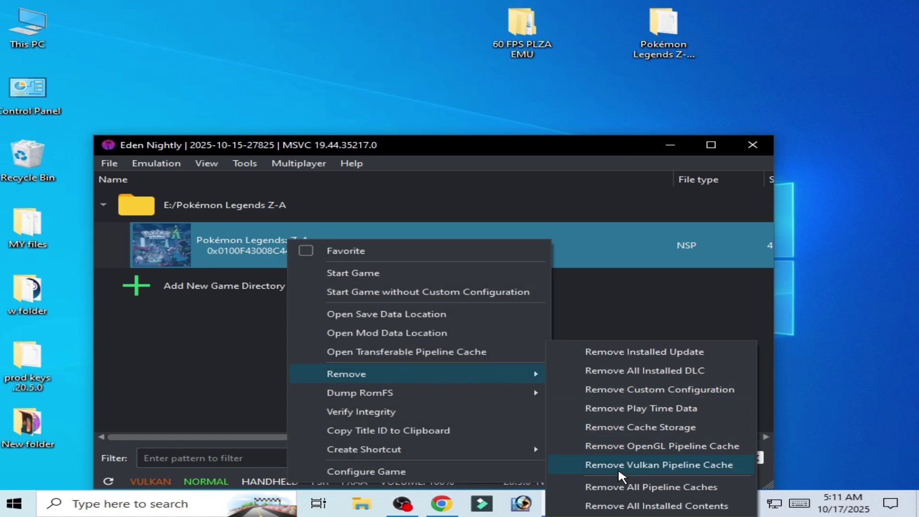
click(647, 487)
click(378, 331)
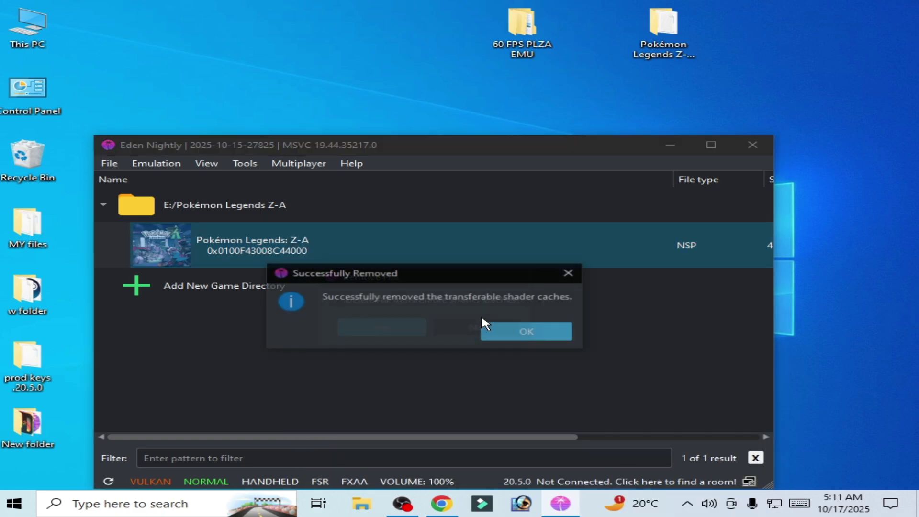
click(528, 333)
Step: Remove the cache storage of Pokémon Legends: Z-A and close the emulator
right_click(338, 236)
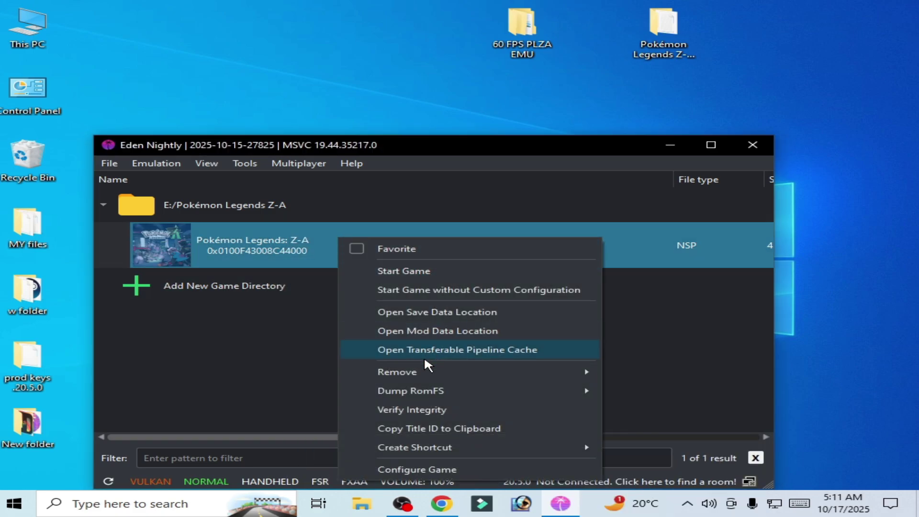
mouse_move(535, 374)
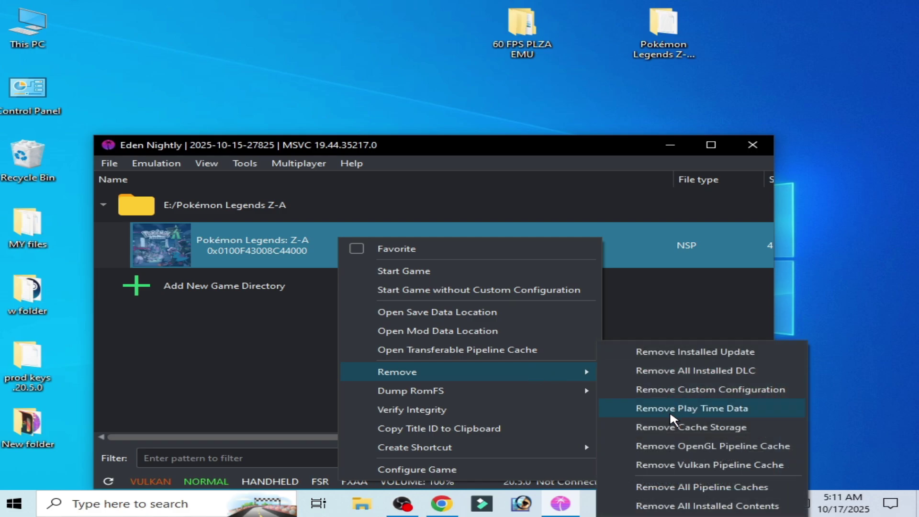
click(692, 429)
click(404, 330)
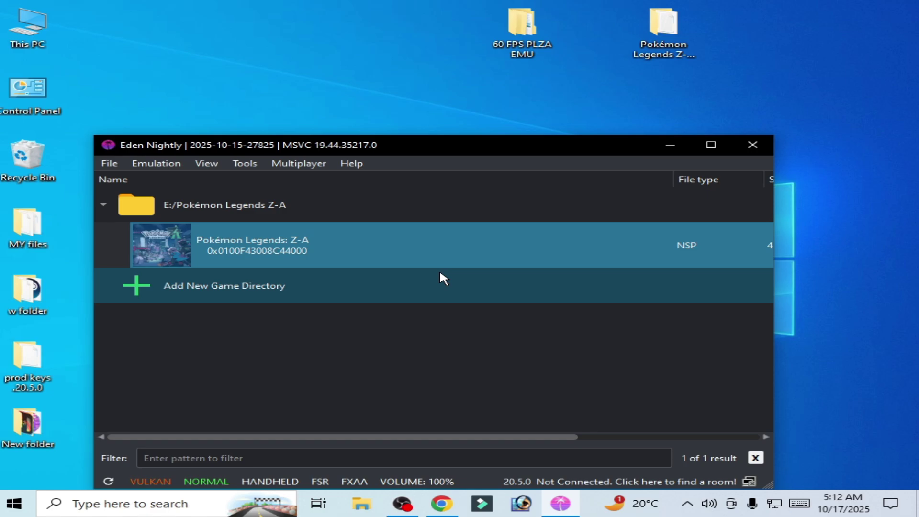
click(746, 144)
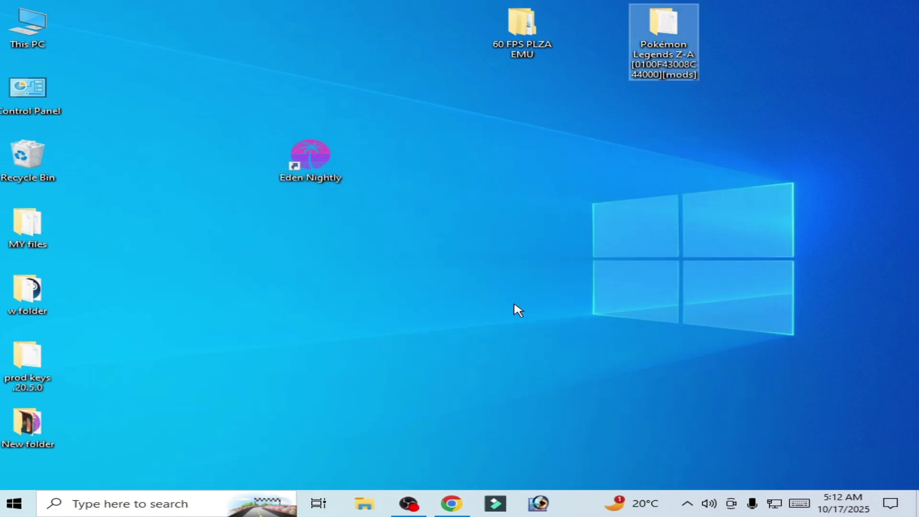
Step: Reopen Eden Nightly, remove the installed update of Pokémon Legends: Z-A, and dismiss the resulting message
right_click(297, 153)
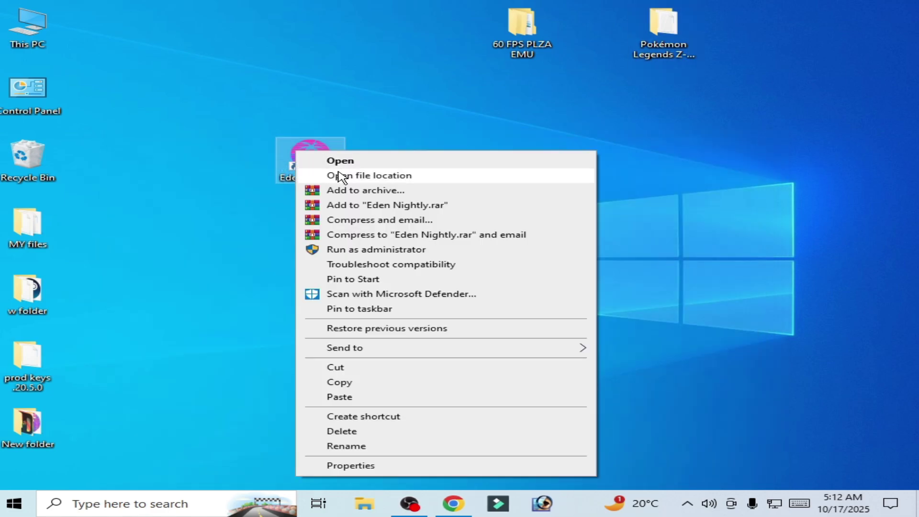
click(340, 160)
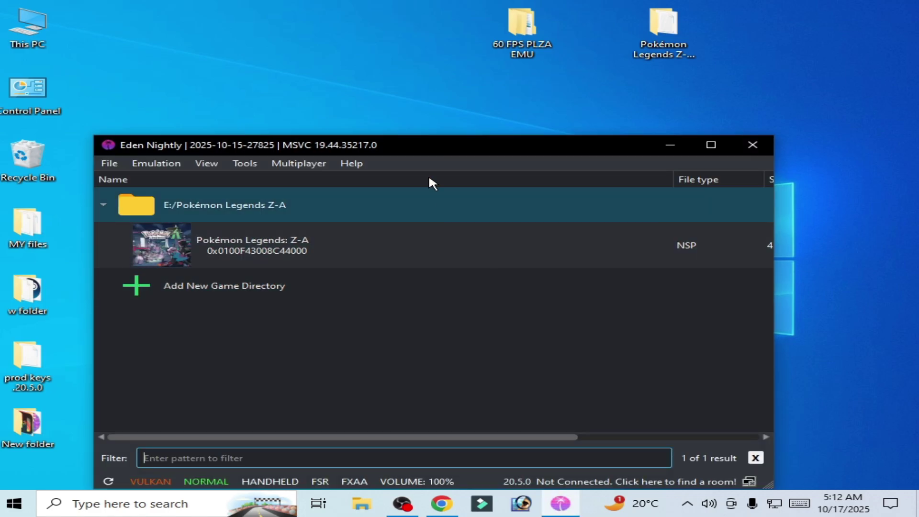
drag(427, 140, 415, 113)
right_click(330, 216)
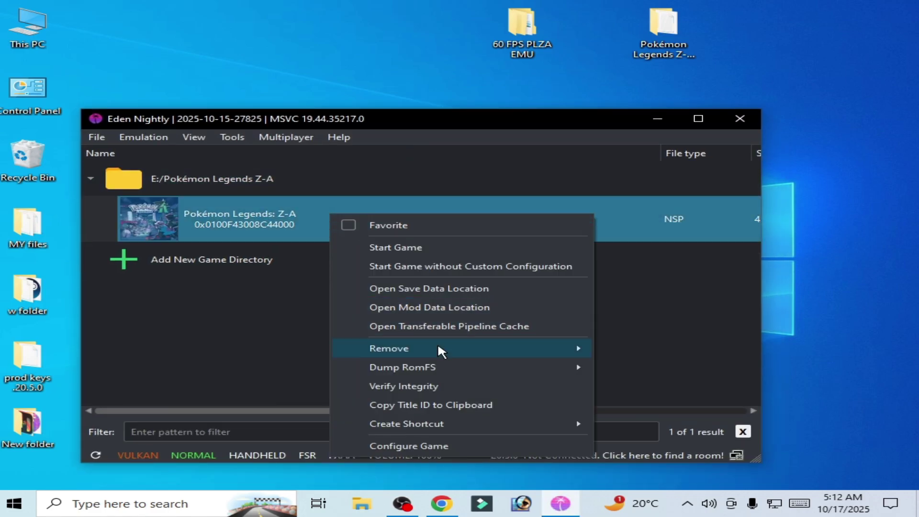
mouse_move(438, 348)
click(635, 348)
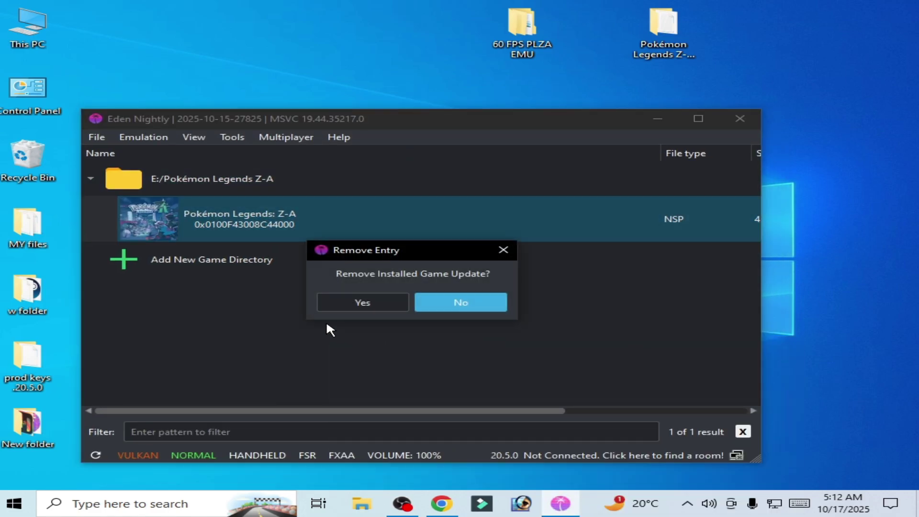
click(357, 306)
click(462, 308)
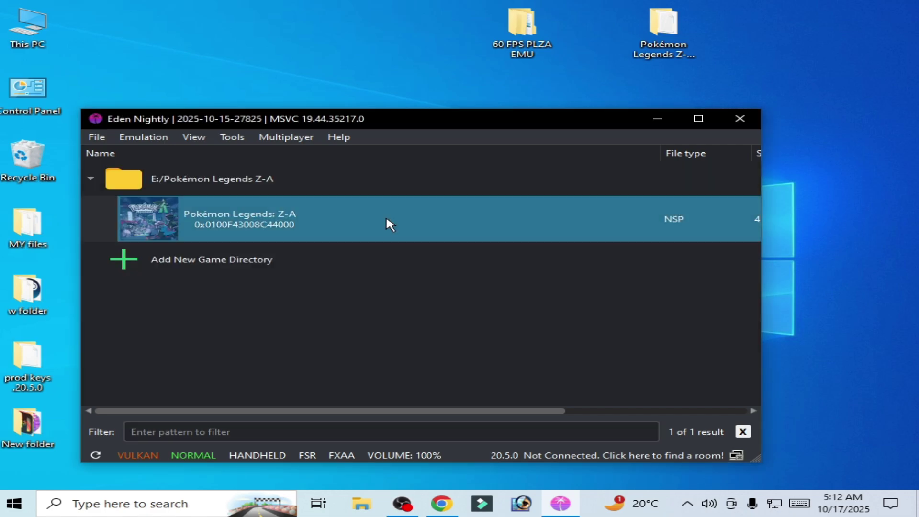
Step: Remove all pipeline caches of Pokémon Legends: Z-A, confirm the deletion, and dismiss the message
right_click(387, 219)
mouse_move(499, 351)
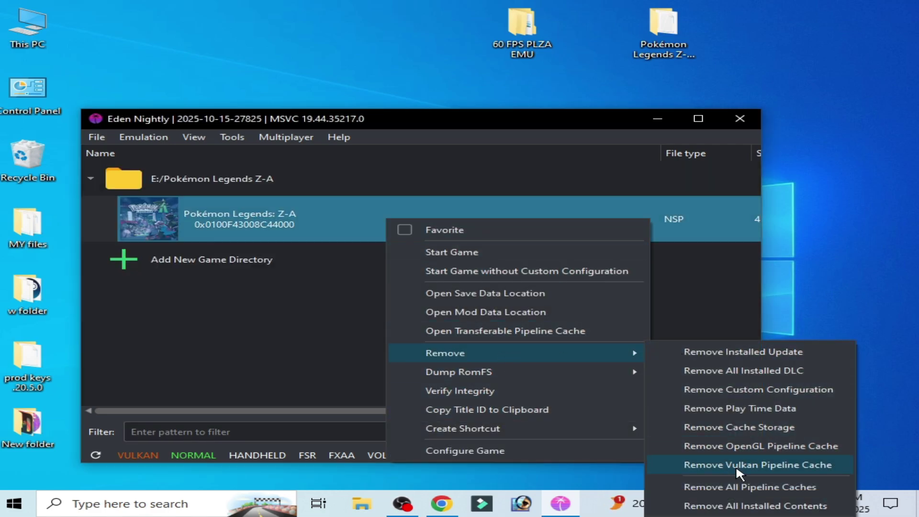
click(737, 488)
click(367, 302)
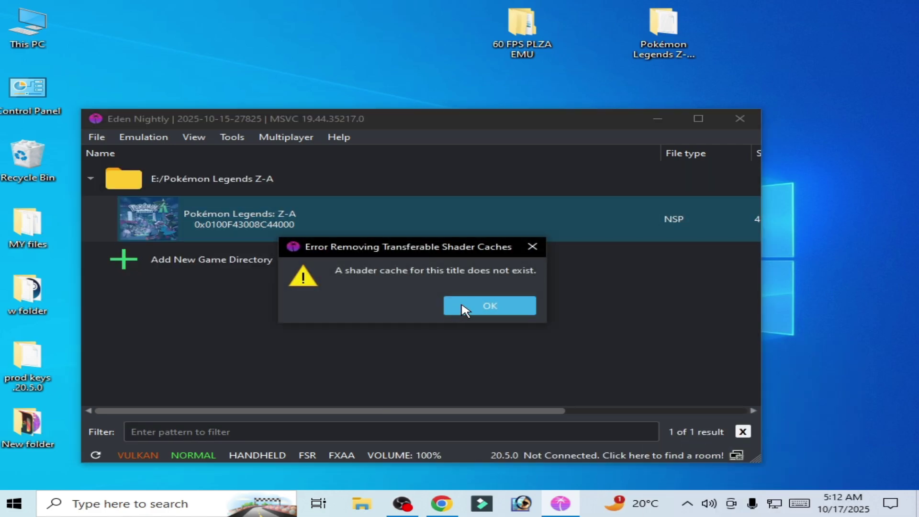
click(459, 306)
Step: Start Pokémon Legends: Z-A to check its frame rate and close the emulator
right_click(328, 218)
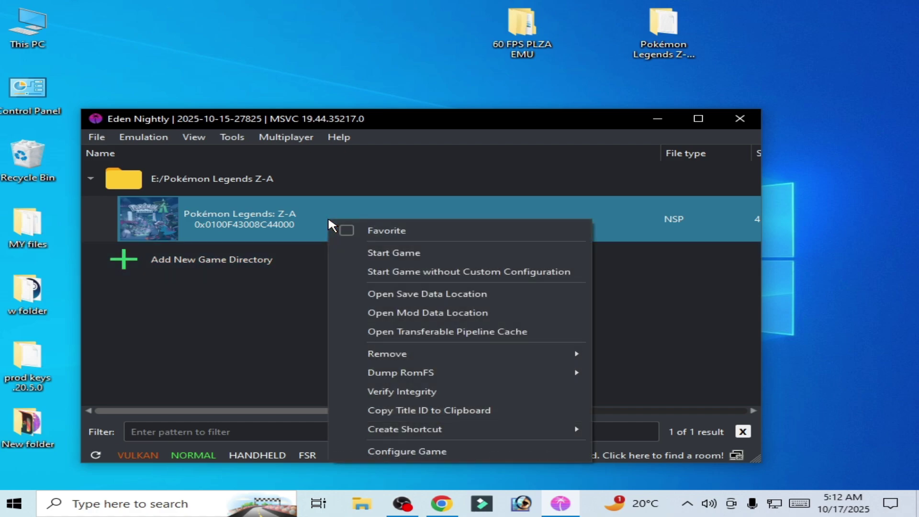
click(396, 250)
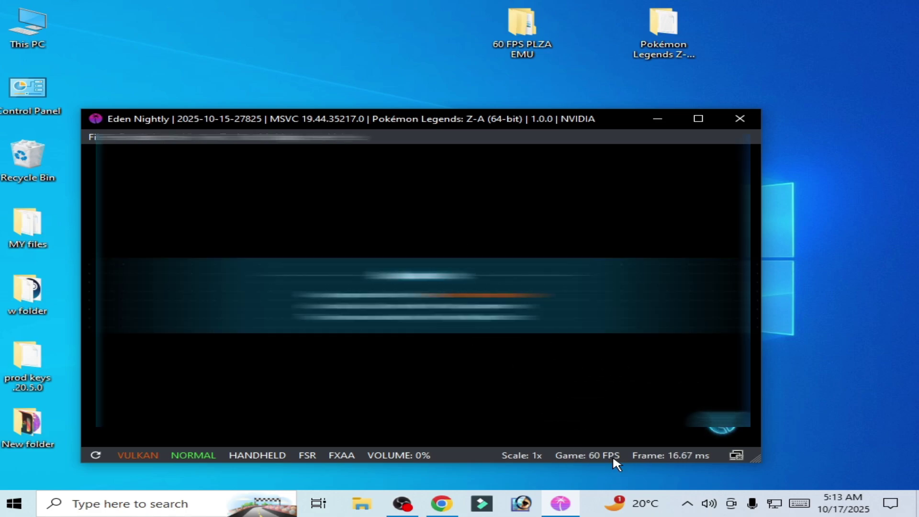
click(740, 120)
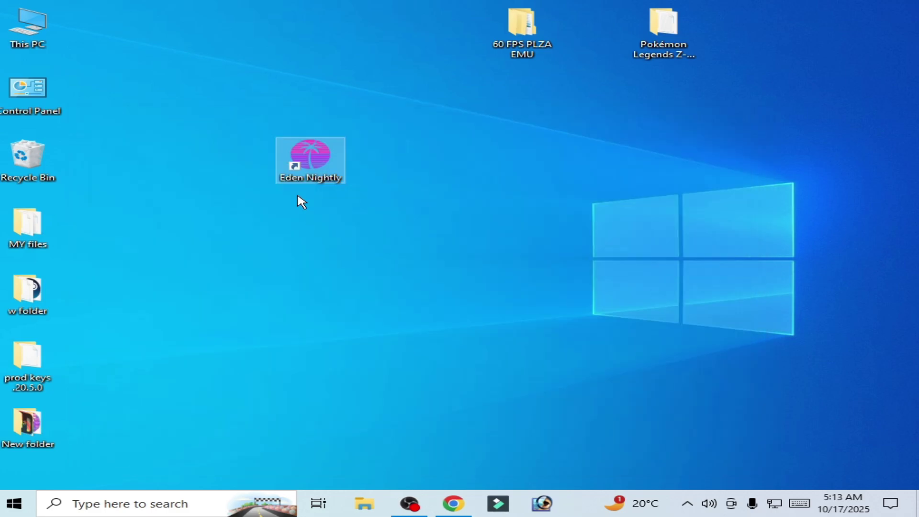
Step: Reopen Eden Nightly and remove all pipeline caches of Pokémon Legends: Z-A again
double_click(309, 161)
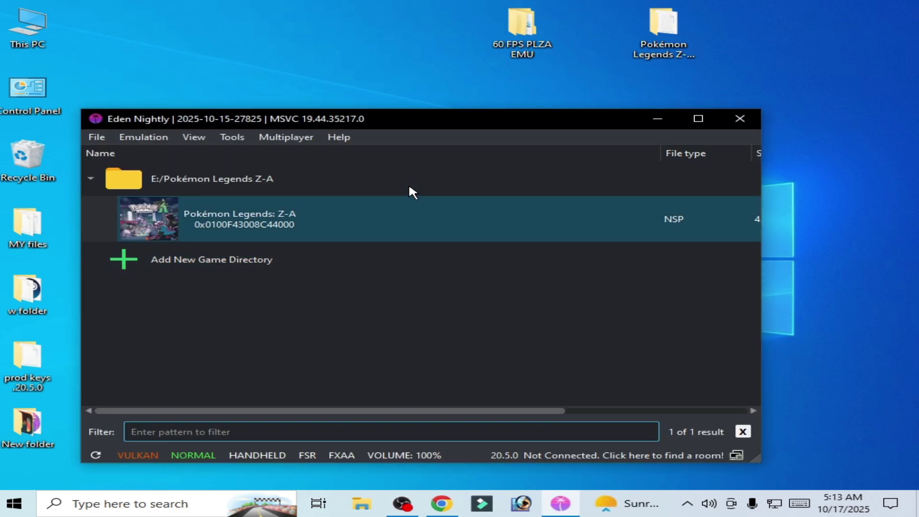
drag(422, 117, 443, 116)
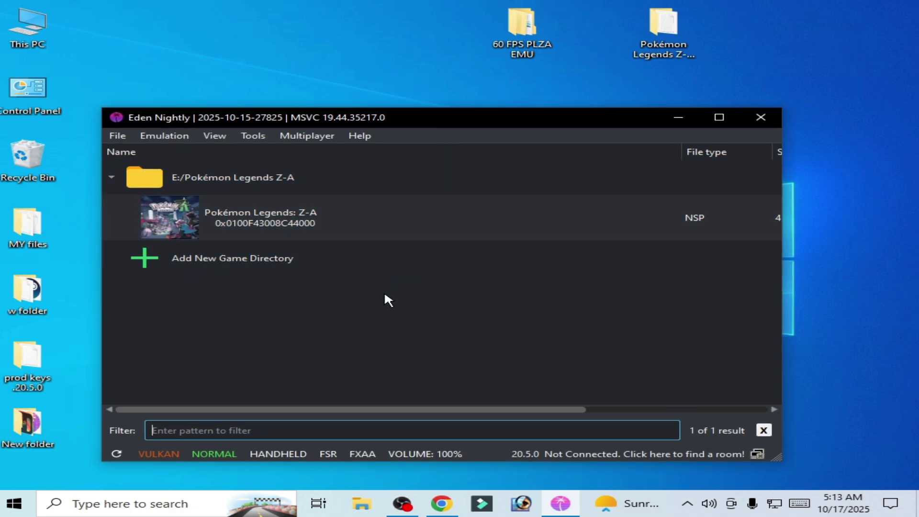
right_click(318, 215)
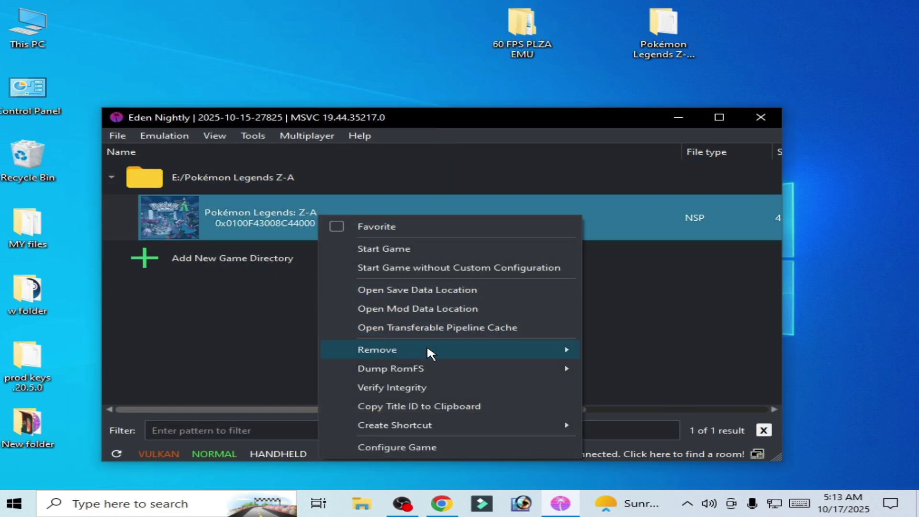
mouse_move(428, 349)
click(650, 483)
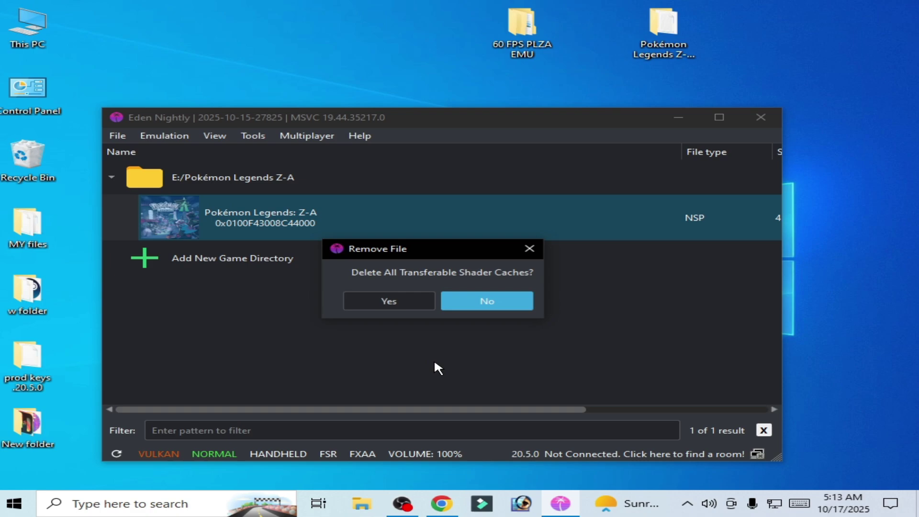
click(403, 306)
click(538, 303)
Step: Remove the cache storage of Pokémon Legends: Z-A and confirm the removal
right_click(341, 208)
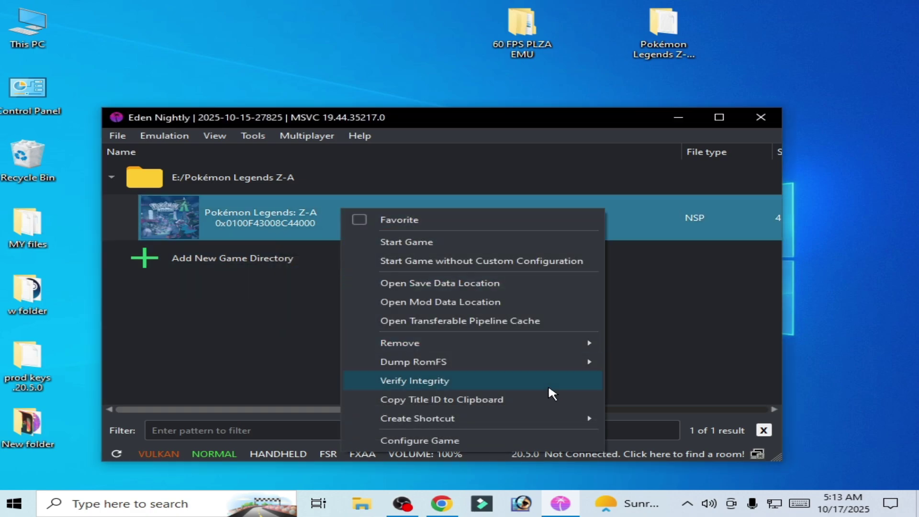
mouse_move(527, 345)
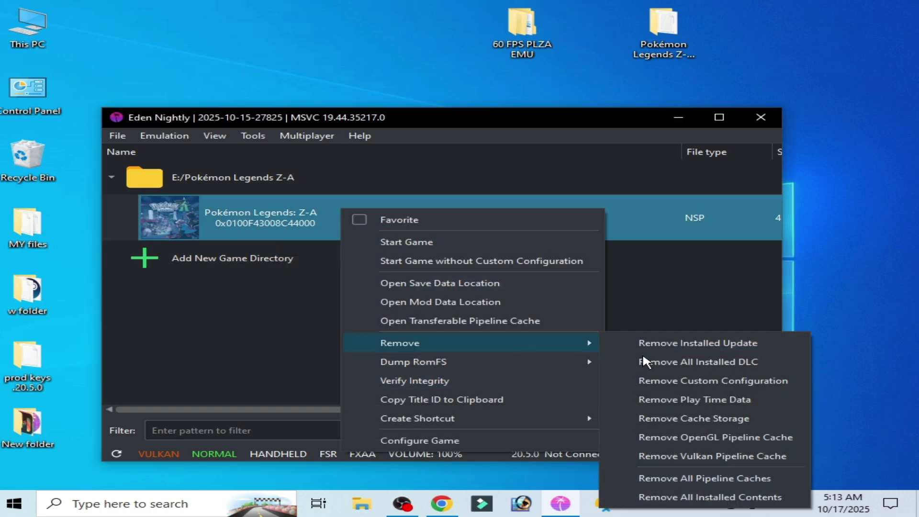
click(678, 417)
click(402, 305)
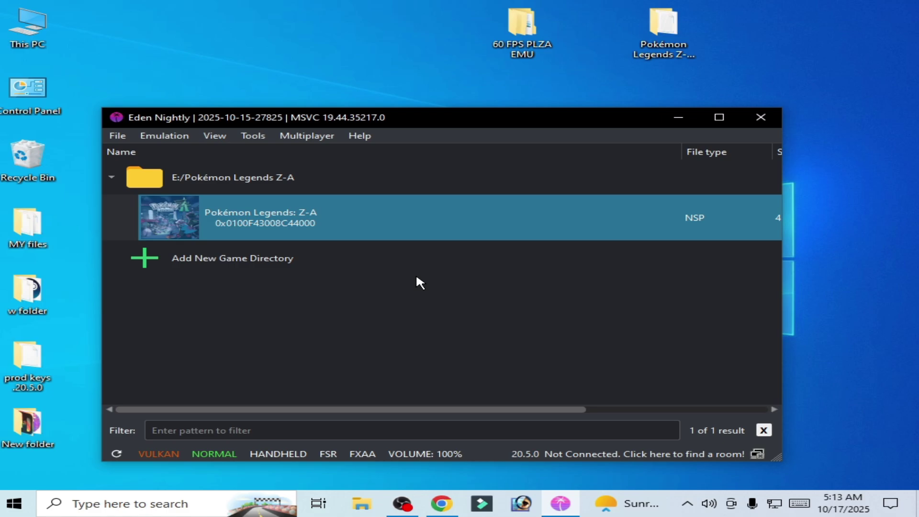
Step: Start Pokémon Legends: Z-A and close the running game
right_click(339, 216)
click(391, 247)
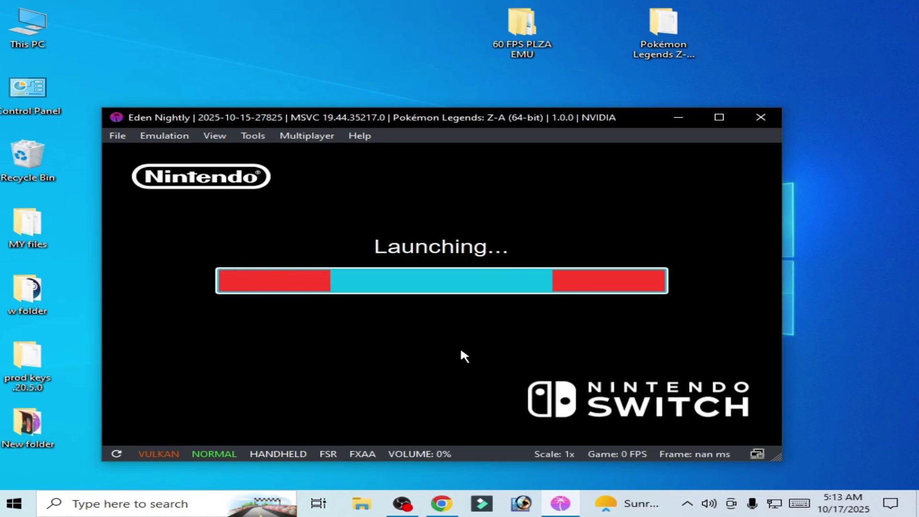
click(762, 118)
click(420, 301)
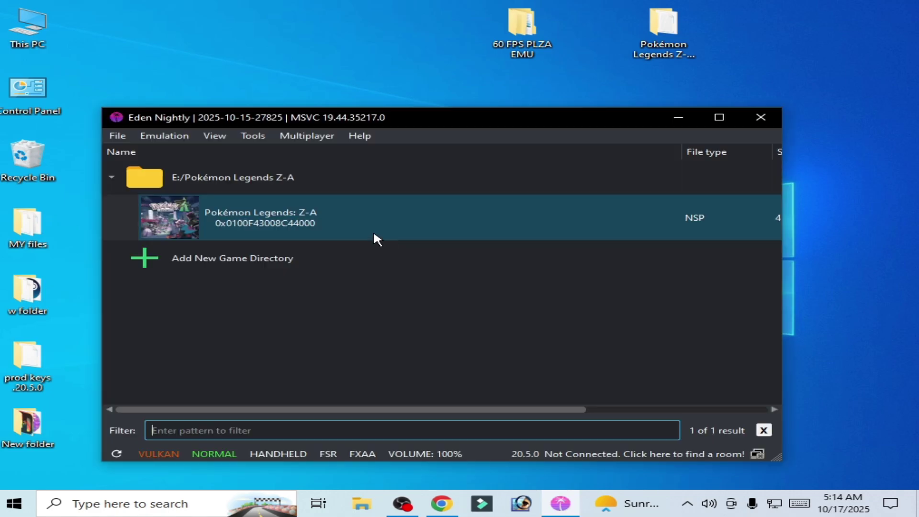
Step: Remove all pipeline caches of Pokémon Legends: Z-A and dismiss the resulting message
right_click(334, 218)
mouse_move(448, 352)
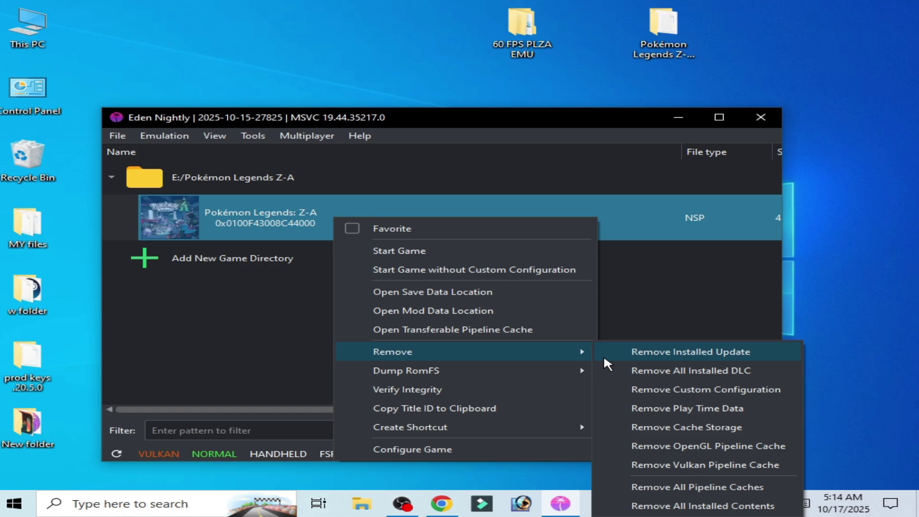
click(670, 487)
click(404, 302)
key(Return)
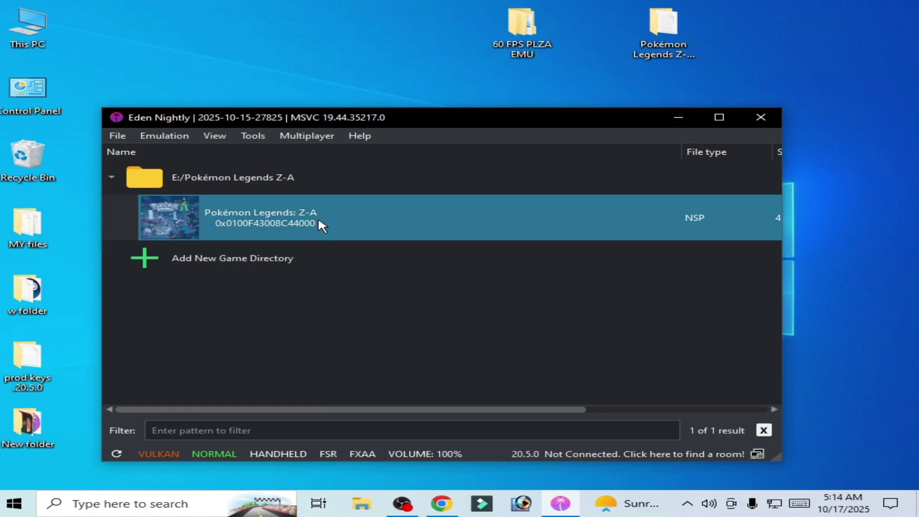
Step: Remove the cache storage of Pokémon Legends: Z-A and close the emulator
right_click(319, 220)
mouse_move(550, 351)
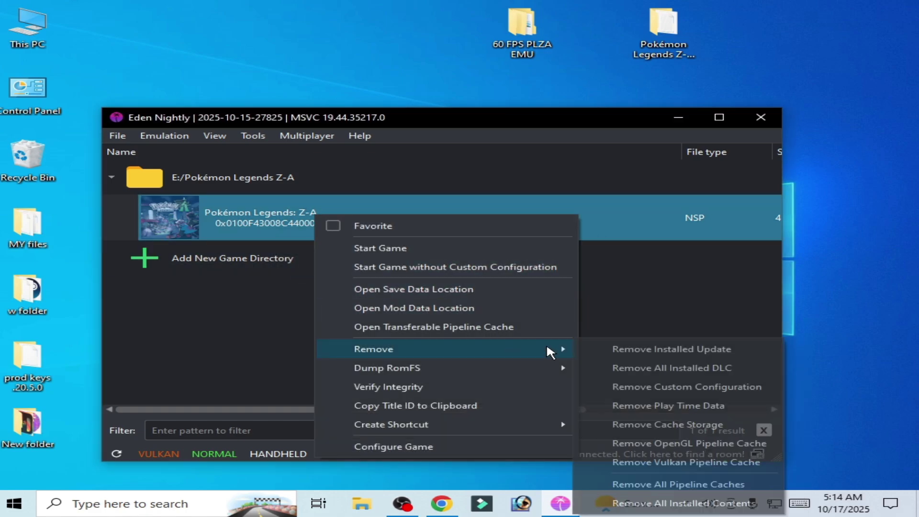
click(662, 425)
click(421, 301)
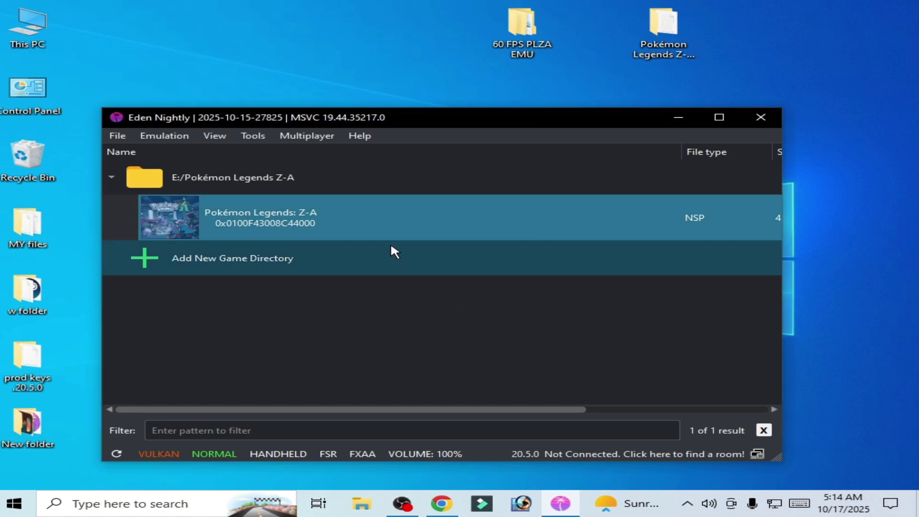
click(761, 116)
Step: Reopen Eden Nightly and start Pokémon Legends: Z-A
double_click(322, 174)
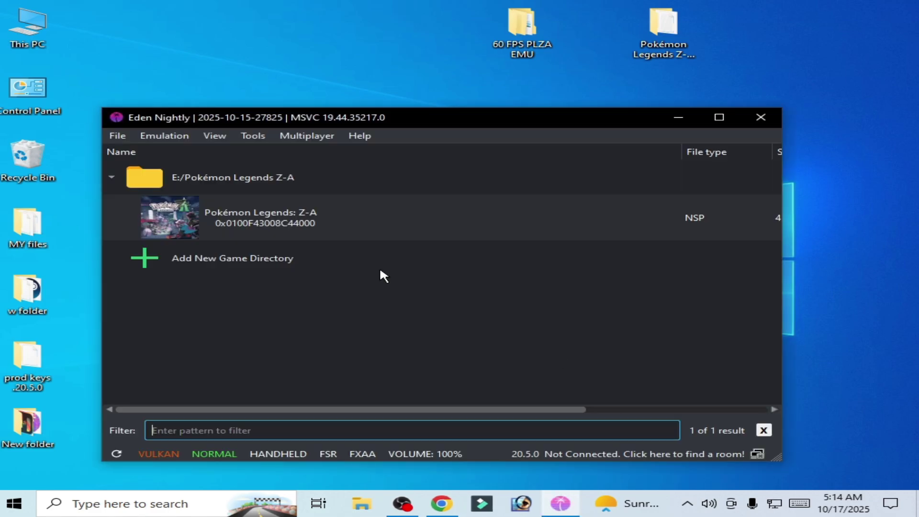
right_click(283, 209)
click(343, 243)
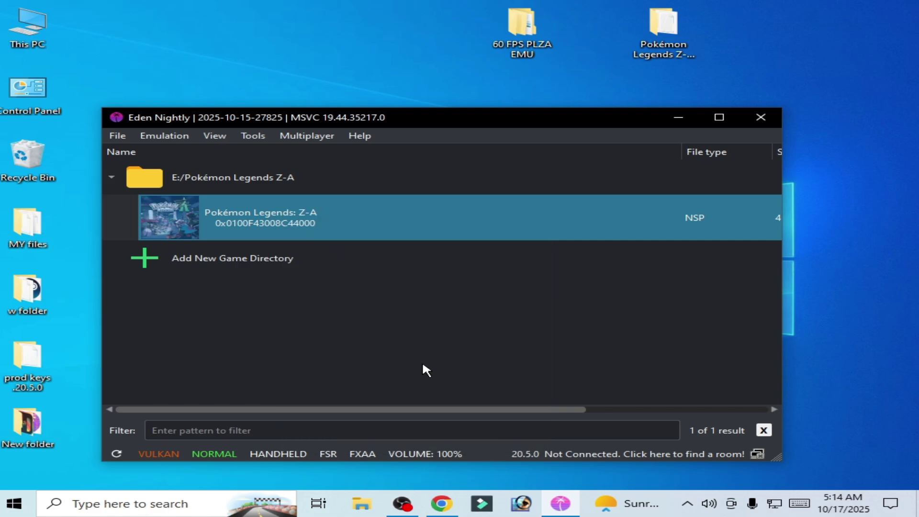
key(Return)
Step: Restart the emulation of the running game and confirm stopping the current session
click(152, 138)
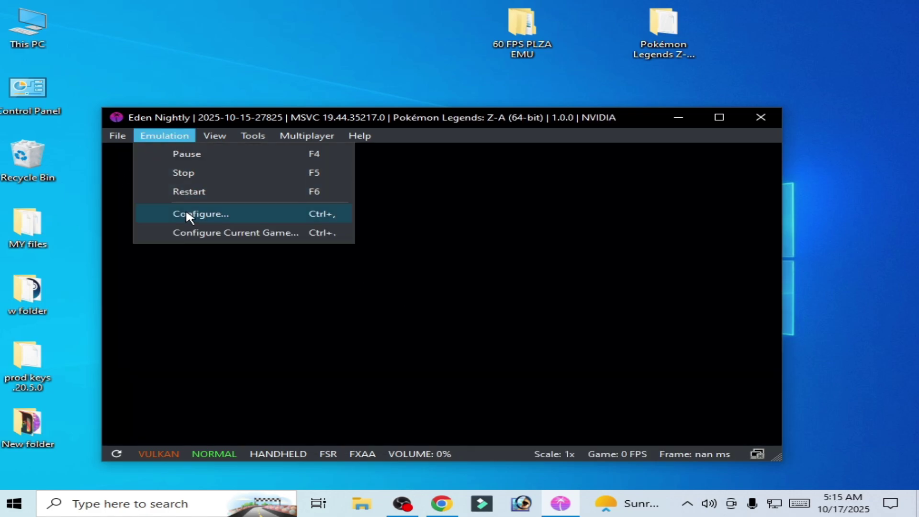
click(205, 190)
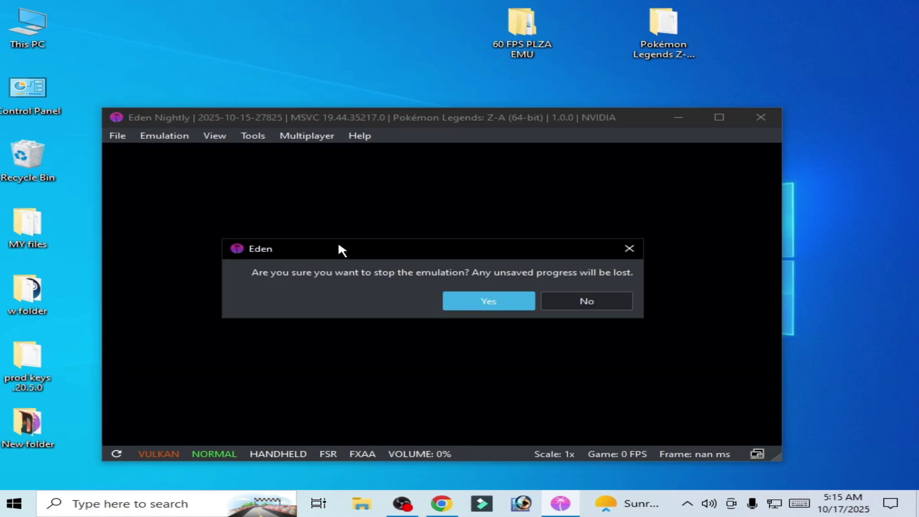
click(498, 313)
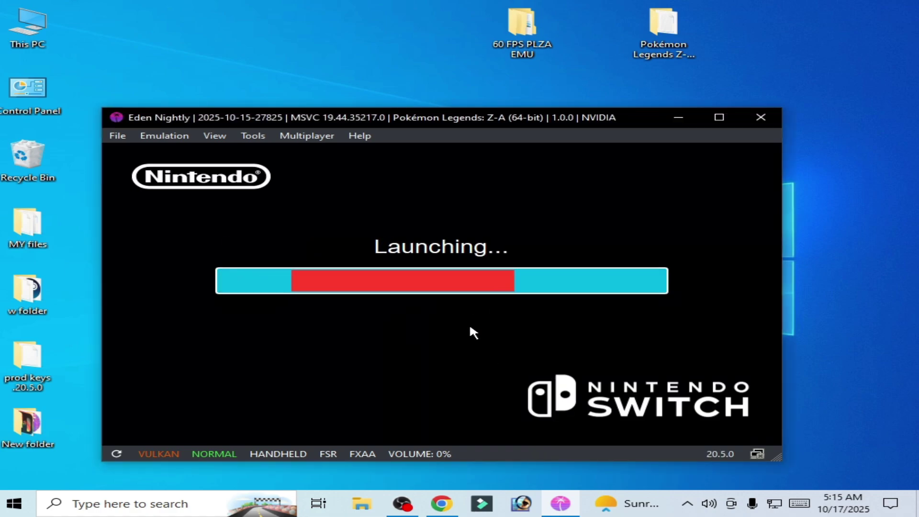
Step: In the current game's CPU configuration, enable Fast CPU Time and set it to Fast (2000MHz)
click(176, 136)
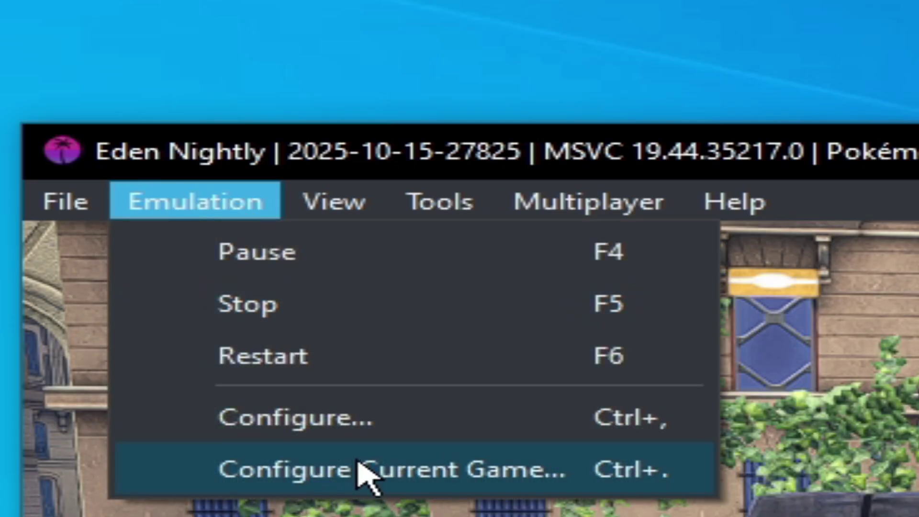
click(362, 463)
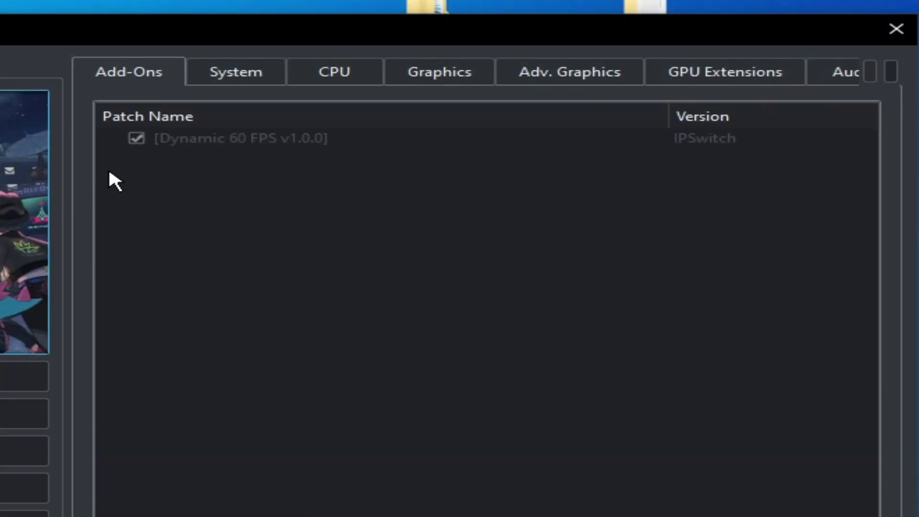
click(318, 80)
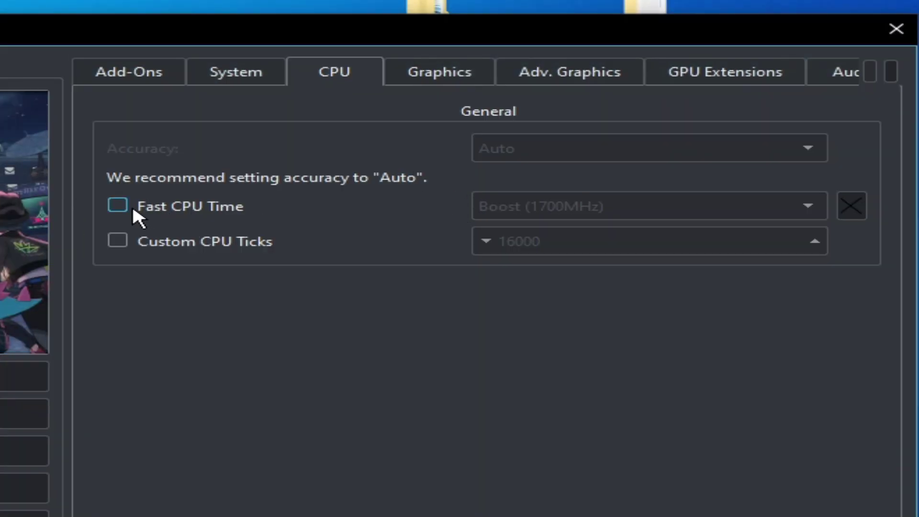
click(118, 206)
click(523, 209)
click(518, 249)
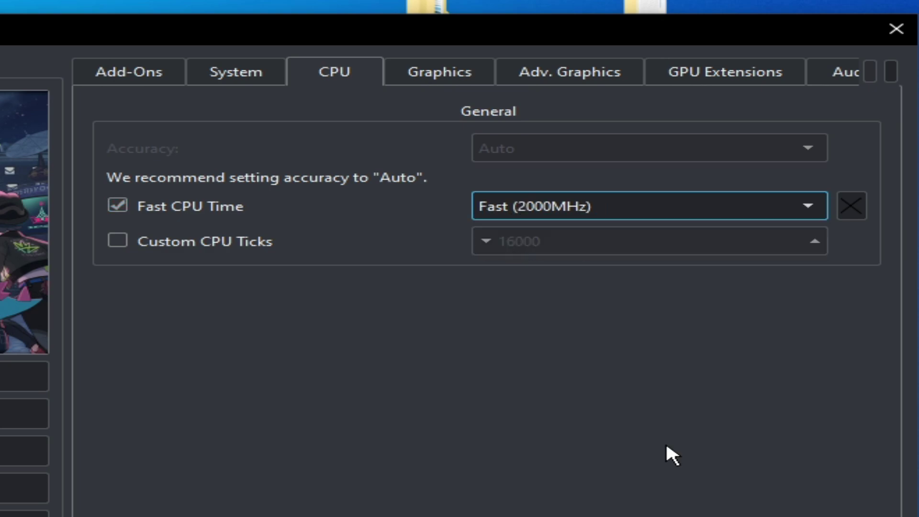